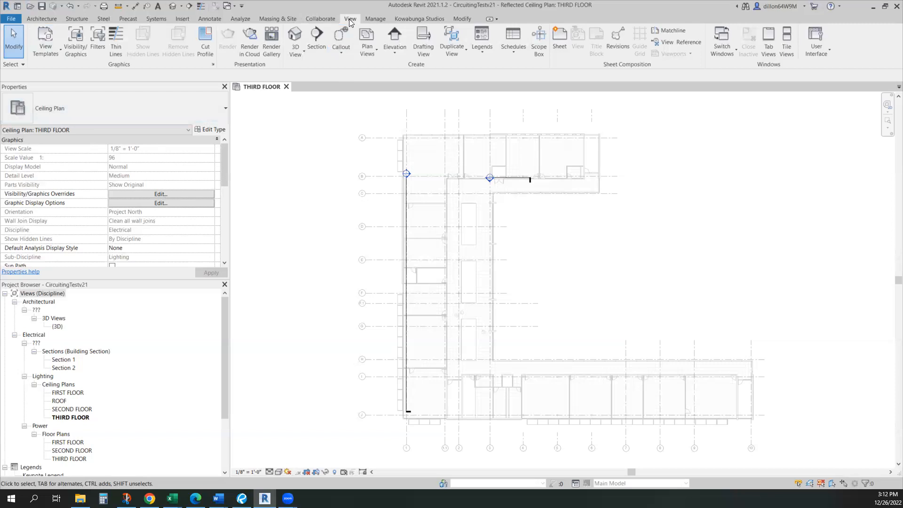
Step: Draw a 40' 0" high scope box around the building's upper wing on the THIRD FLOOR ceiling plan
{"action": "left_click", "coordinate": [542, 43]}
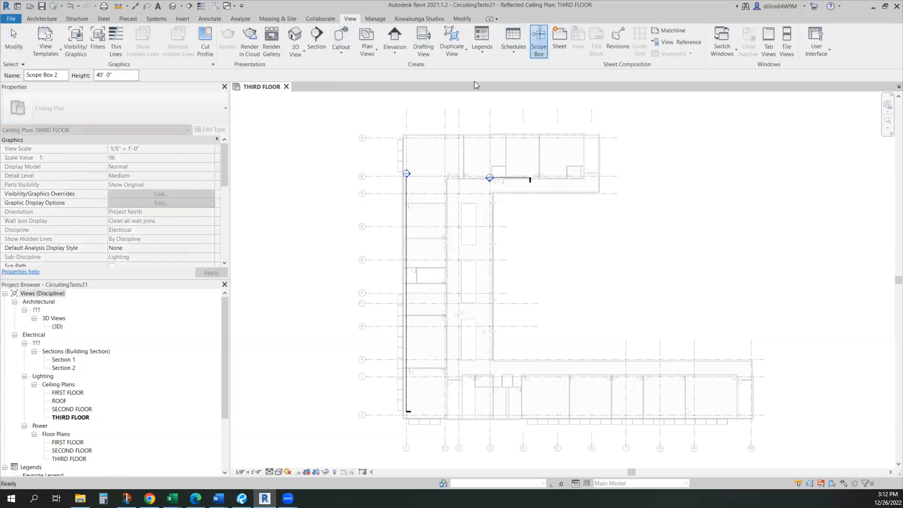
{"action": "left_click", "coordinate": [389, 124]}
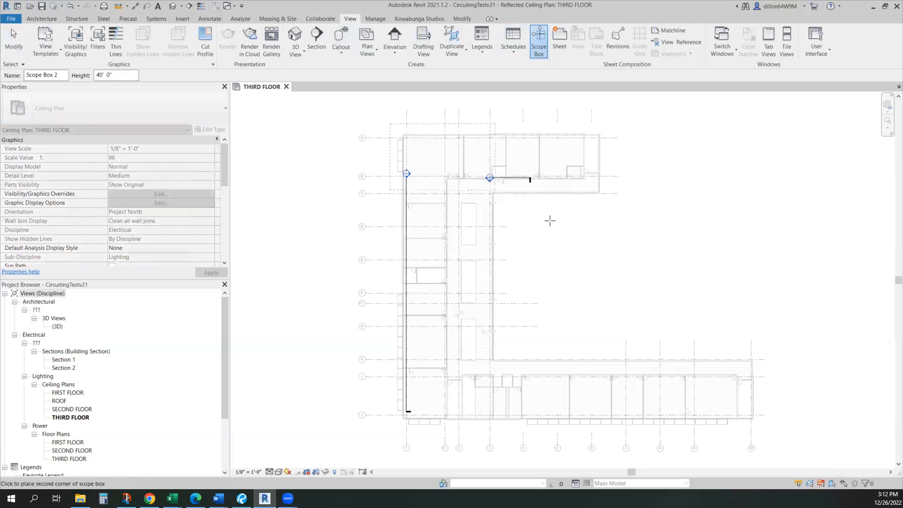
{"action": "left_click", "coordinate": [605, 270]}
{"action": "left_click", "coordinate": [657, 266]}
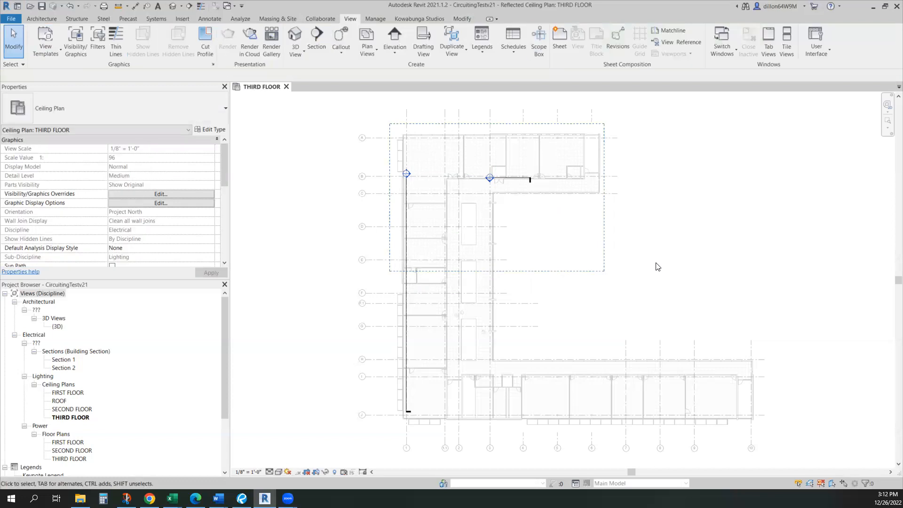
Step: Draw a second 40' 0" high scope box around the building's lower wing, slightly overlapping the first one
{"action": "left_click", "coordinate": [539, 41]}
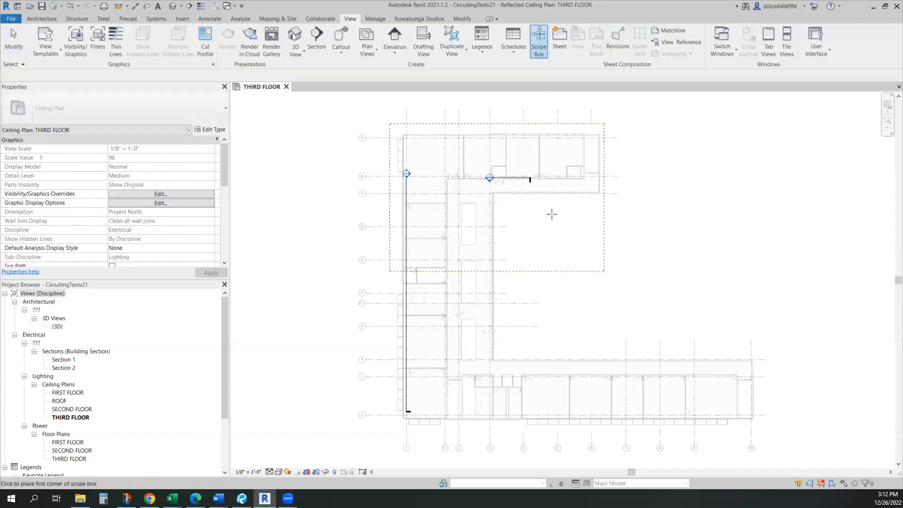
{"action": "left_click", "coordinate": [381, 263]}
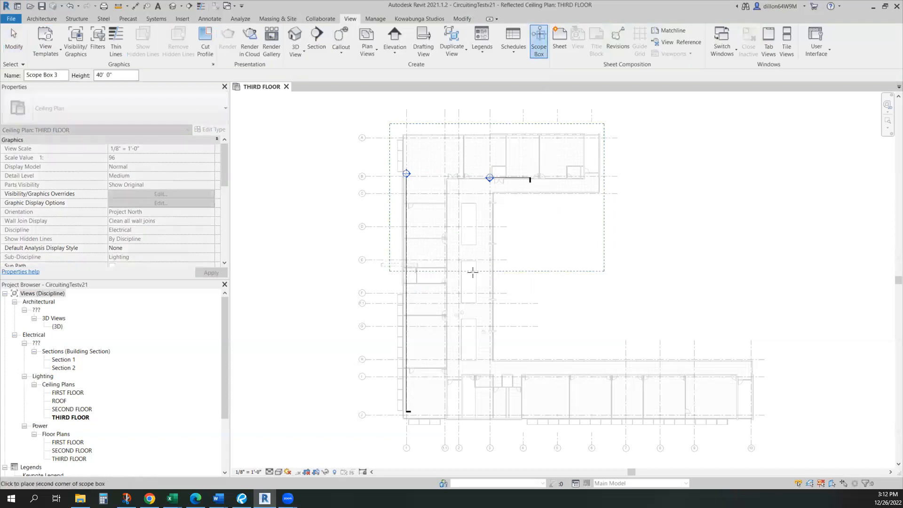
{"action": "left_click", "coordinate": [765, 431]}
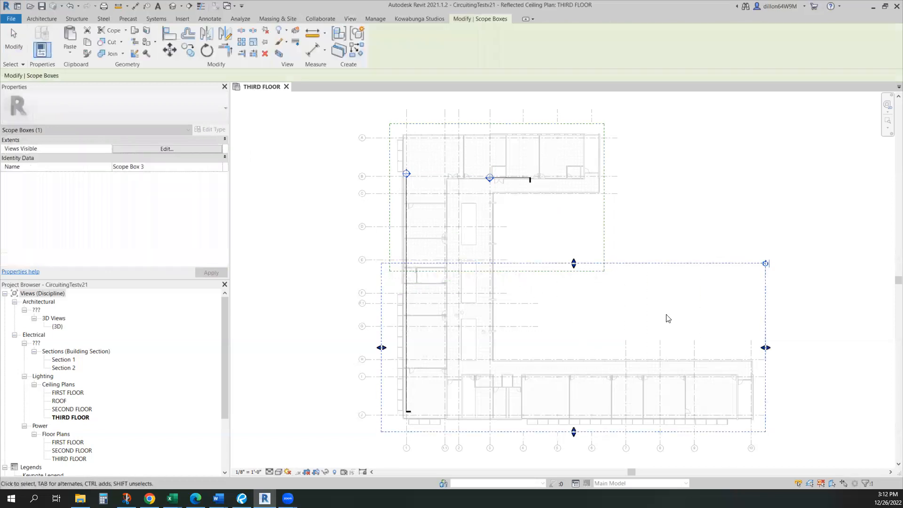
Step: Rename the scope box around the upper wing as UNIT A
{"action": "left_click", "coordinate": [603, 218]}
{"action": "left_click", "coordinate": [179, 168]}
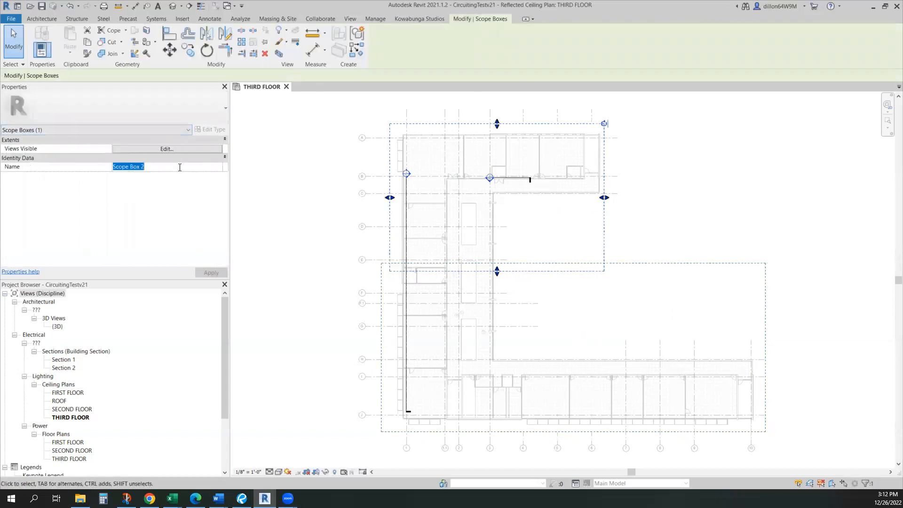
{"action": "type", "text": "UNIT A"}
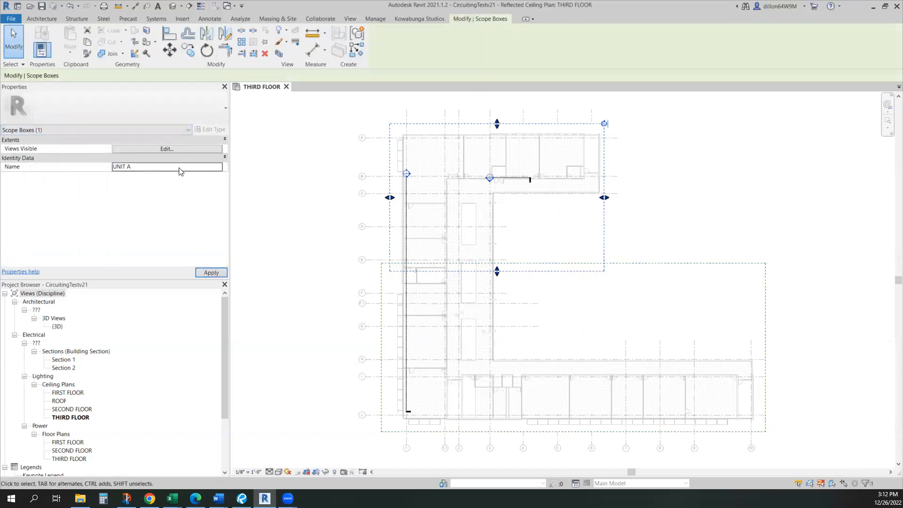
{"action": "left_click", "coordinate": [789, 217]}
Step: Rename the scope box around the lower wing as UNIT B
{"action": "left_click", "coordinate": [658, 263]}
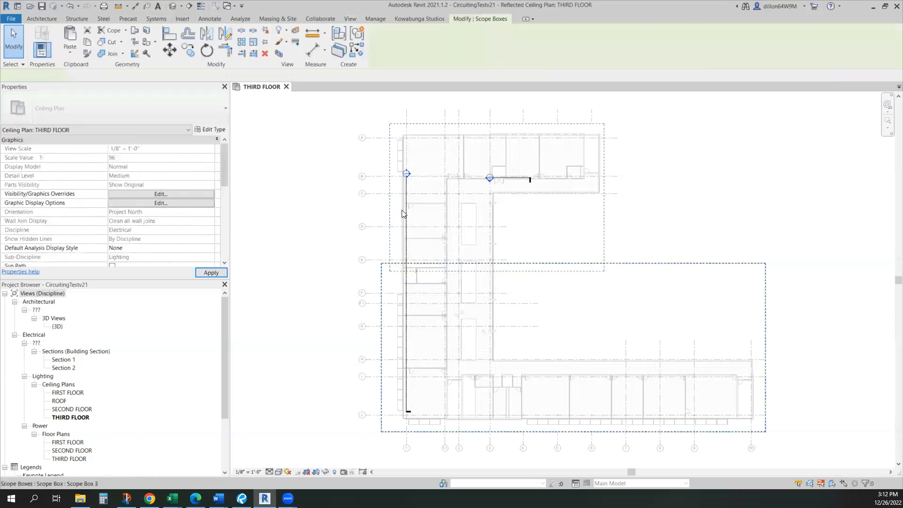
{"action": "left_click", "coordinate": [155, 168]}
{"action": "type", "text": "UNIT B"}
{"action": "key", "text": "Return"}
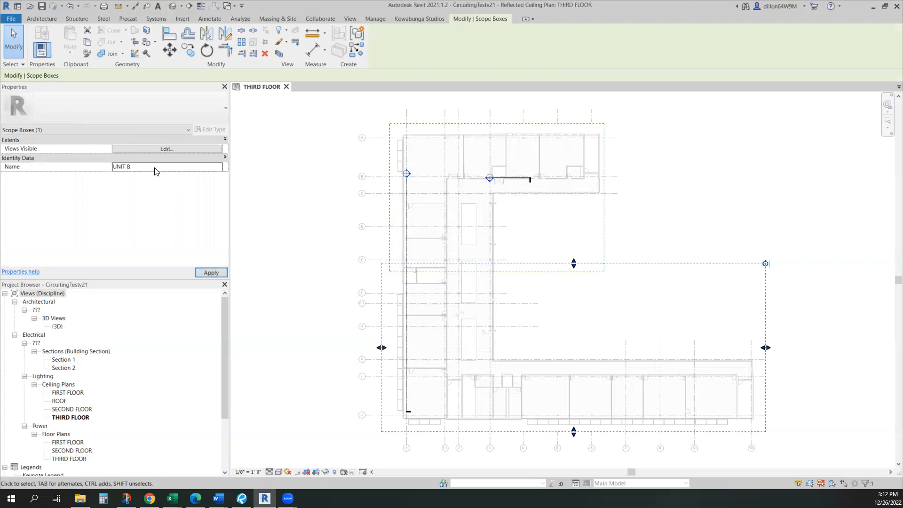
{"action": "left_click", "coordinate": [682, 172]}
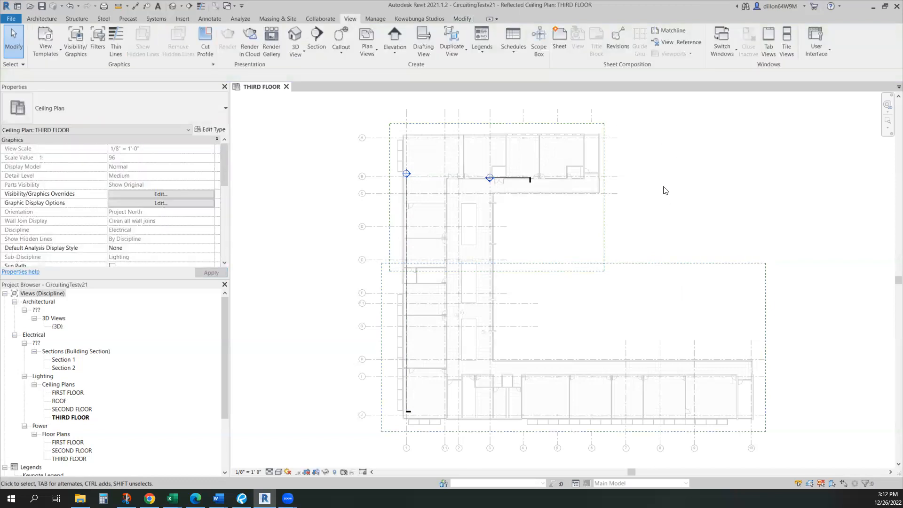
Step: Pull the UNIT B scope box's west edge inward to line up with the UNIT A scope box's west edge
{"action": "left_click", "coordinate": [401, 324]}
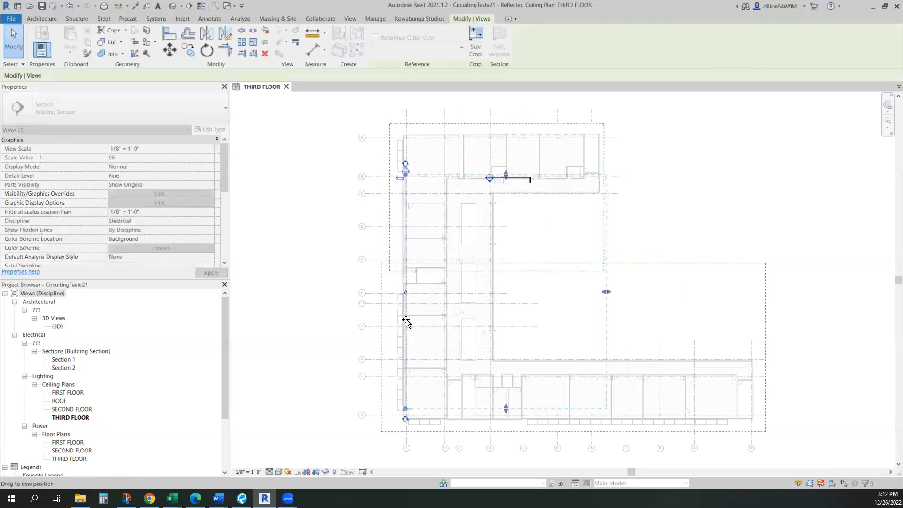
{"action": "left_click", "coordinate": [381, 318]}
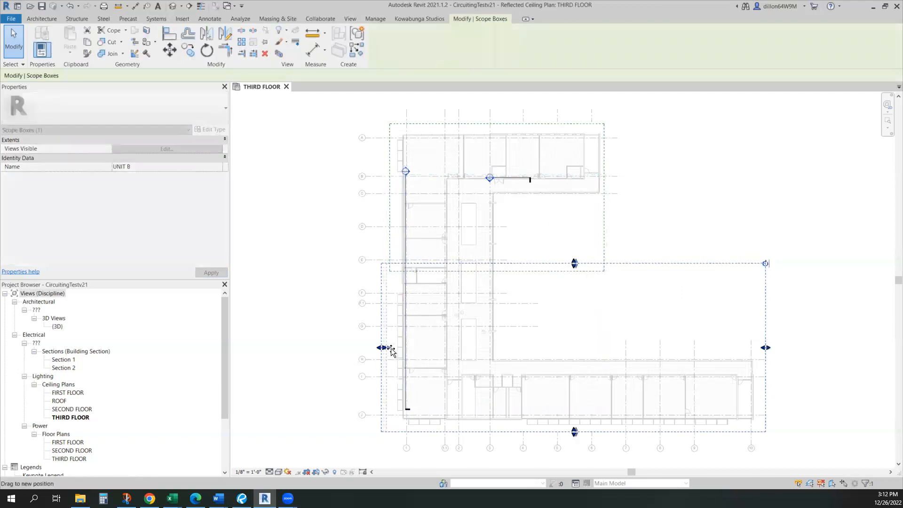
{"action": "left_click_drag", "start_coordinate": [394, 350], "coordinate": [402, 348]}
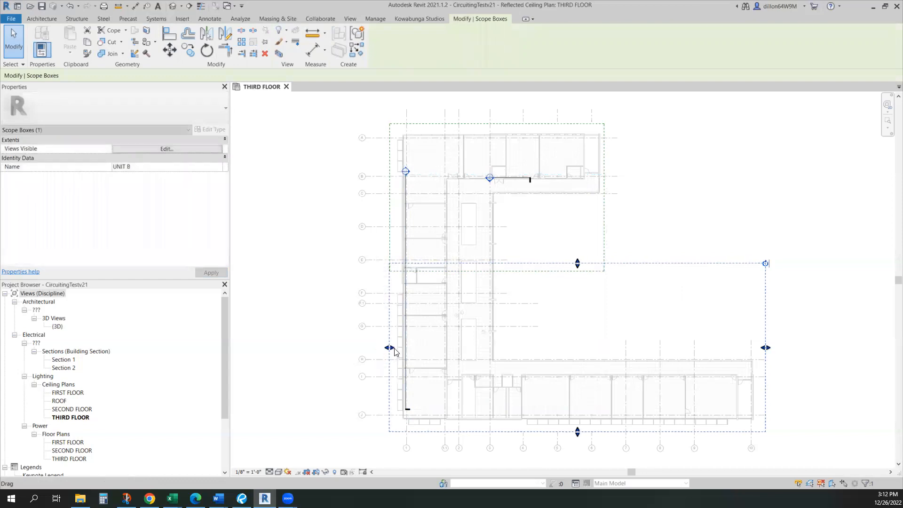
Step: Go to the Section 1 view from its section line and extend the UNIT B scope box's base below the FIRST FLOOR level
{"action": "left_click", "coordinate": [407, 318]}
{"action": "right_click", "coordinate": [407, 311]}
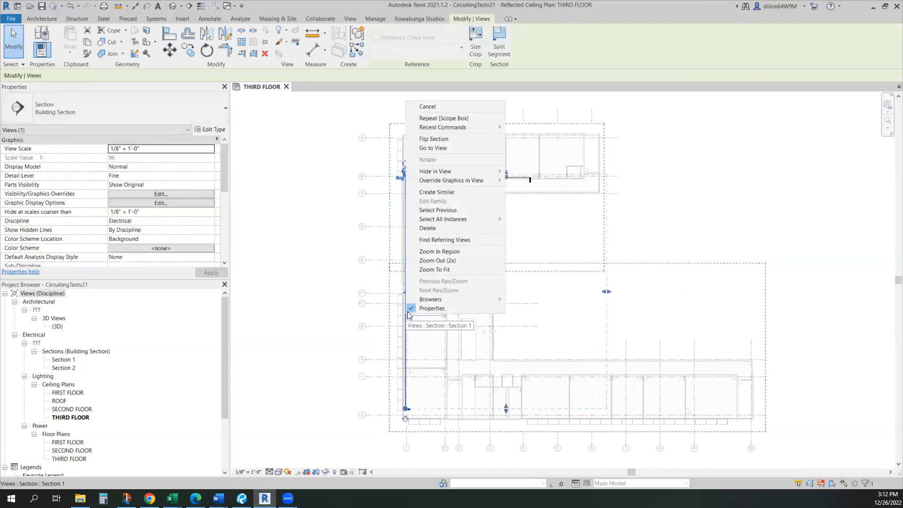
{"action": "left_click", "coordinate": [446, 148]}
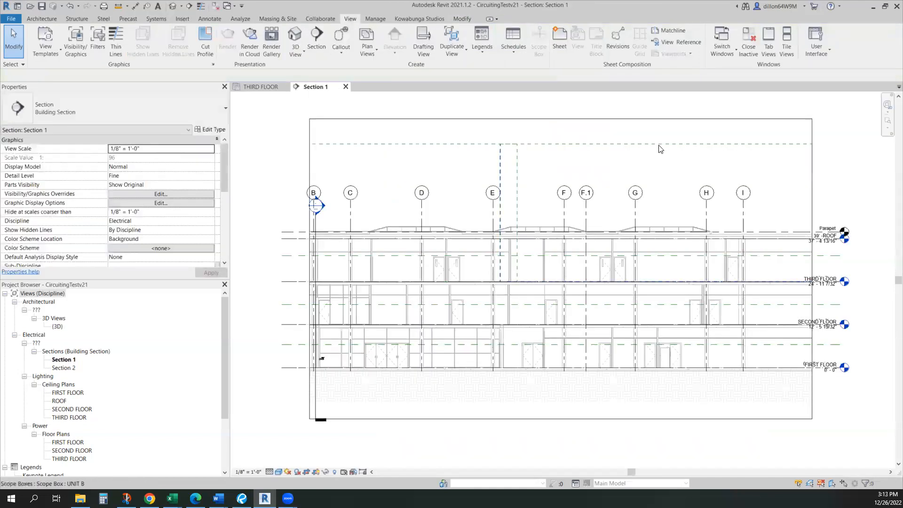
{"action": "left_click", "coordinate": [633, 143]}
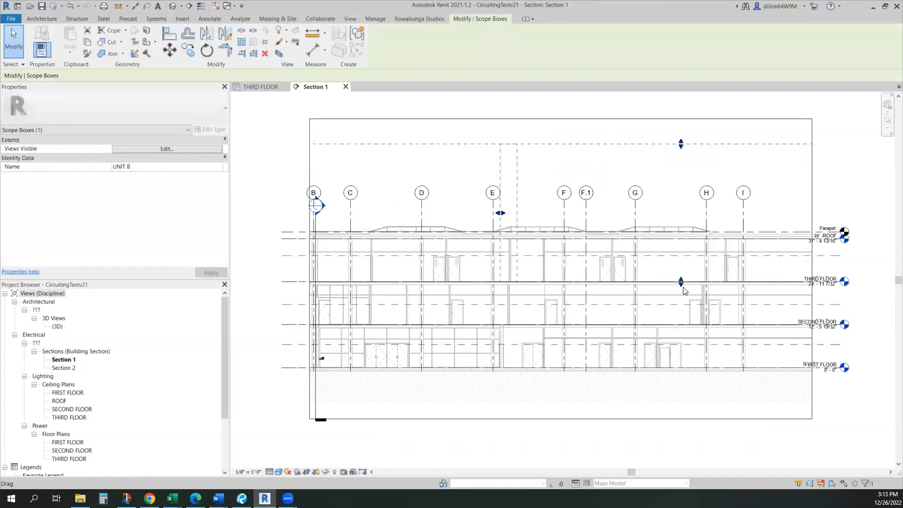
{"action": "left_click_drag", "start_coordinate": [683, 286], "coordinate": [687, 387]}
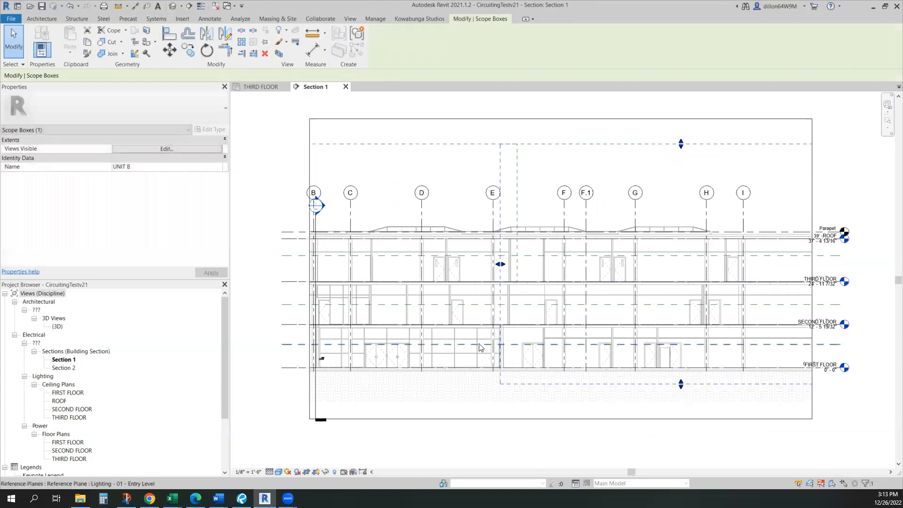
Step: Extend the UNIT A scope box's base below the FIRST FLOOR level to match the UNIT B scope box
{"action": "left_click", "coordinate": [461, 143]}
{"action": "left_click_drag", "start_coordinate": [358, 281], "coordinate": [359, 384]}
{"action": "left_click", "coordinate": [279, 134]}
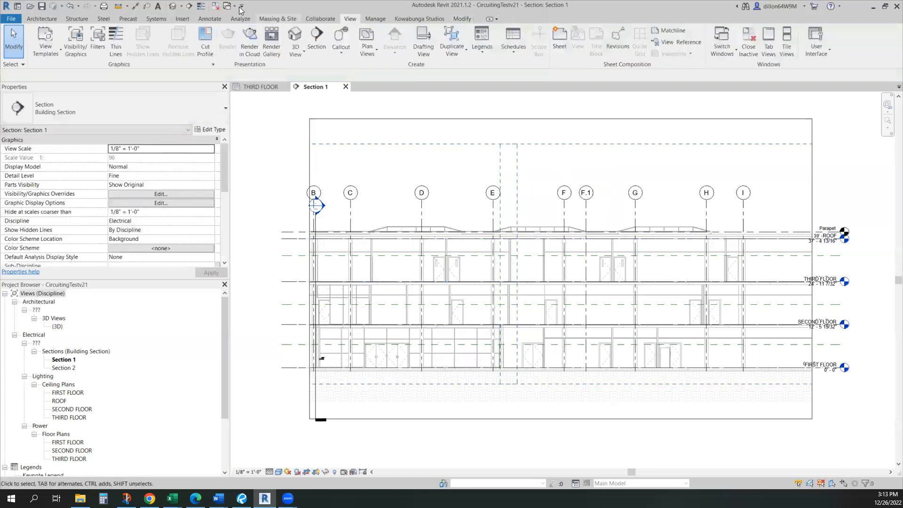
Step: Open the default 3D view, set its visual style to Hidden Line, and examine both scope boxes around the building
{"action": "left_click", "coordinate": [173, 6]}
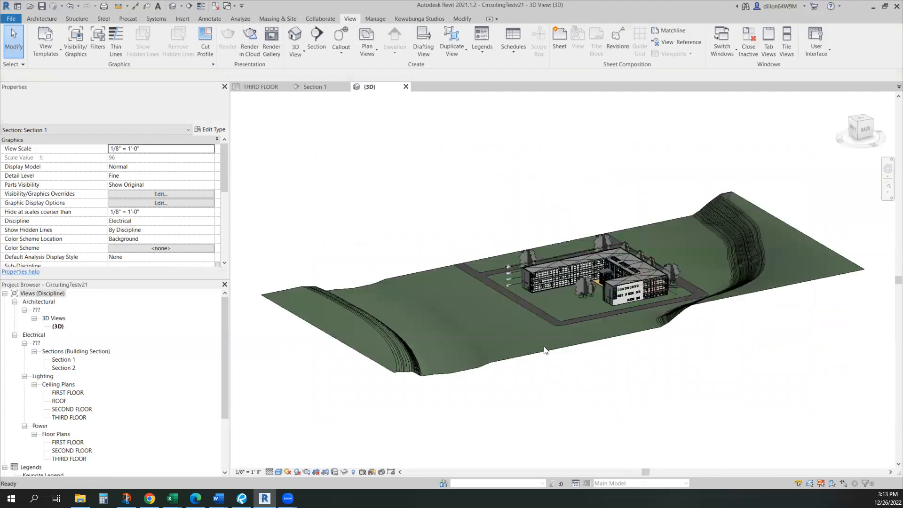
{"action": "scroll", "coordinate": [623, 252], "scroll_direction": "up", "scroll_amount": 6}
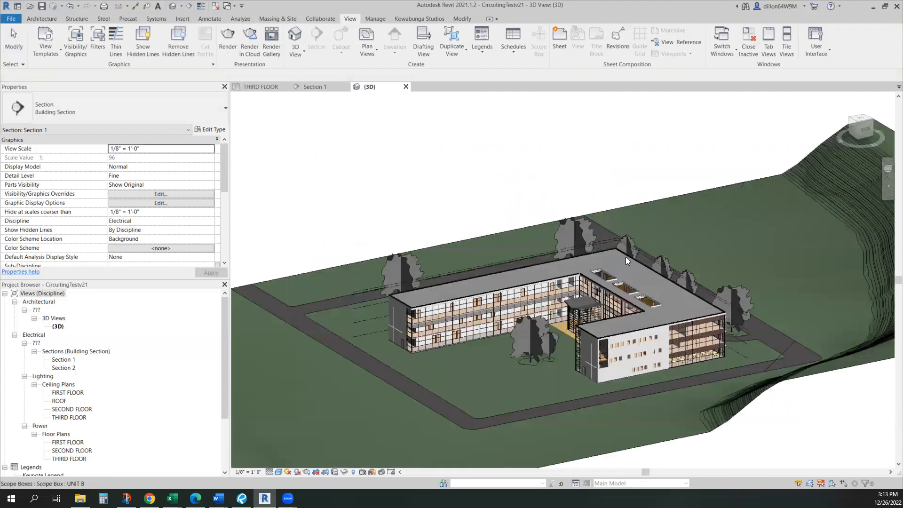
{"action": "scroll", "coordinate": [521, 253], "scroll_direction": "up", "scroll_amount": 2}
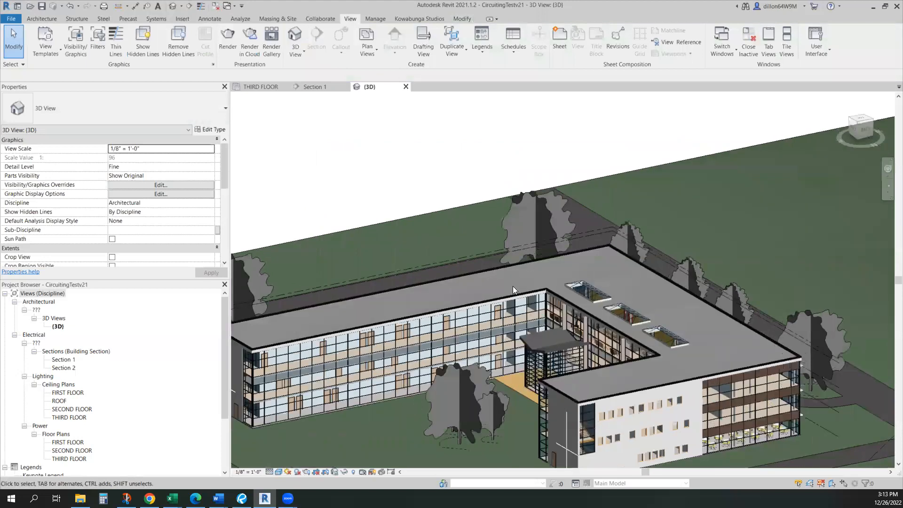
{"action": "left_click", "coordinate": [499, 291]}
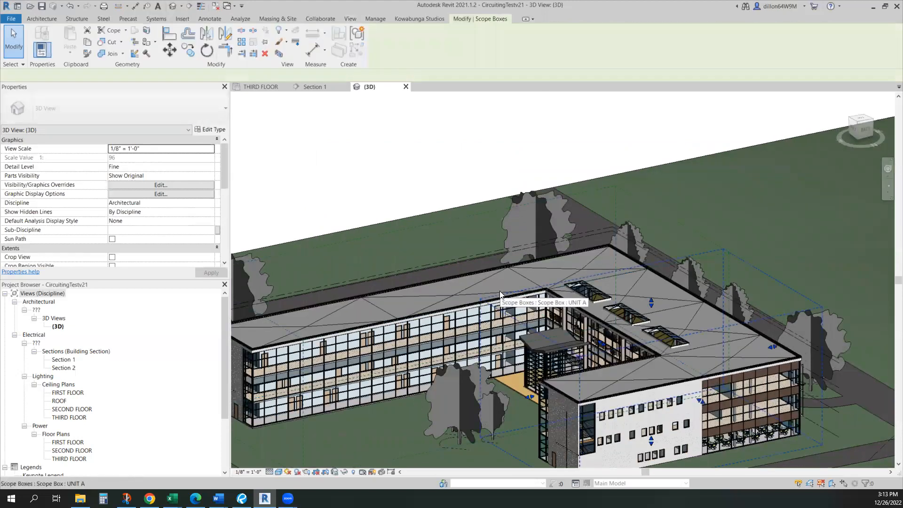
{"action": "left_click", "coordinate": [278, 473]}
{"action": "left_click", "coordinate": [315, 434]}
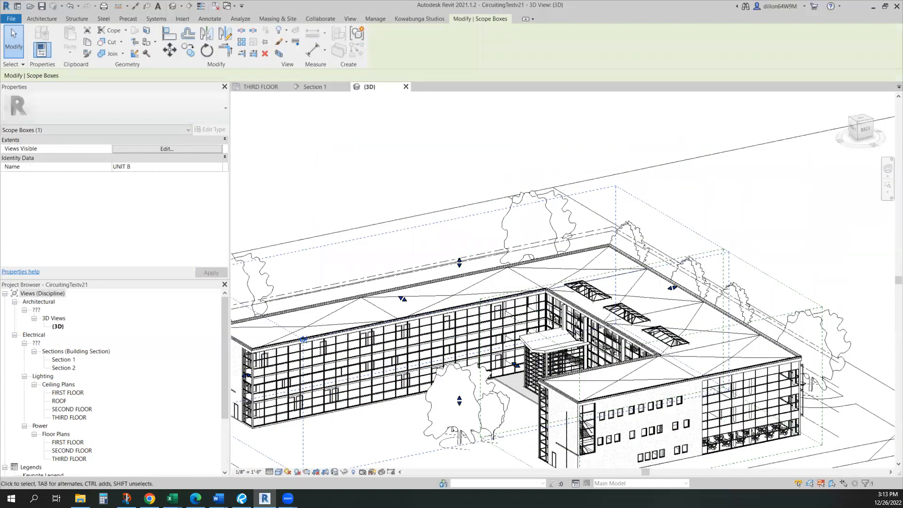
{"action": "middle_click_drag", "start_coordinate": [538, 385], "coordinate": [649, 420], "text": "shift"}
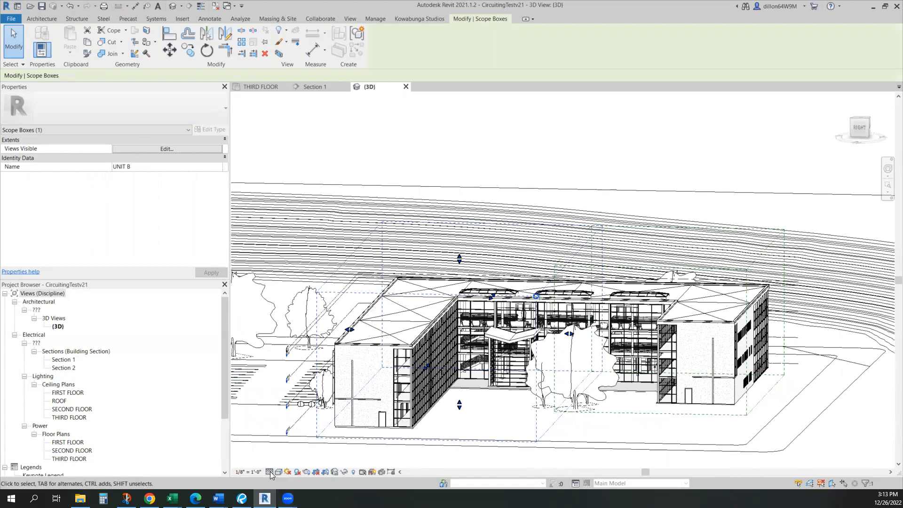
{"action": "key", "text": "Escape"}
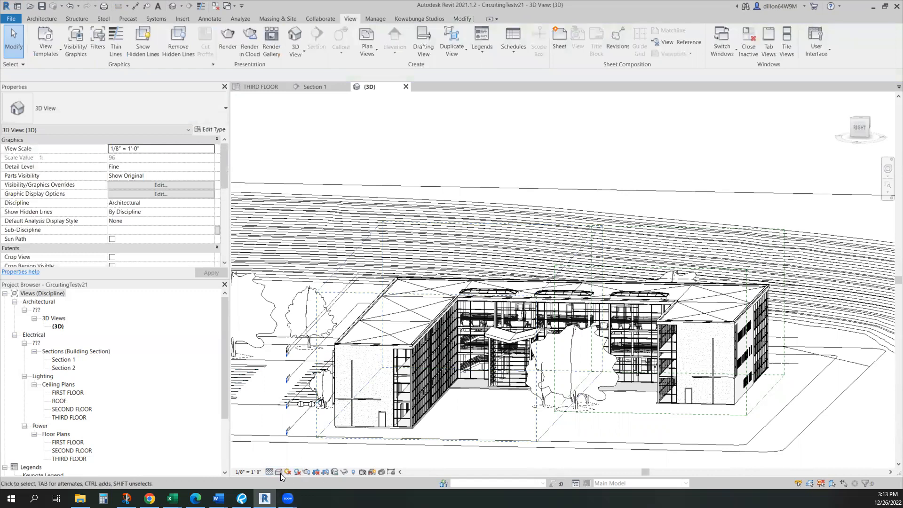
Step: Try the Wireframe visual style, switch the 3D view back to Shaded, and inspect the UNIT B scope box around the building
{"action": "left_click", "coordinate": [280, 473]}
{"action": "left_click", "coordinate": [317, 422]}
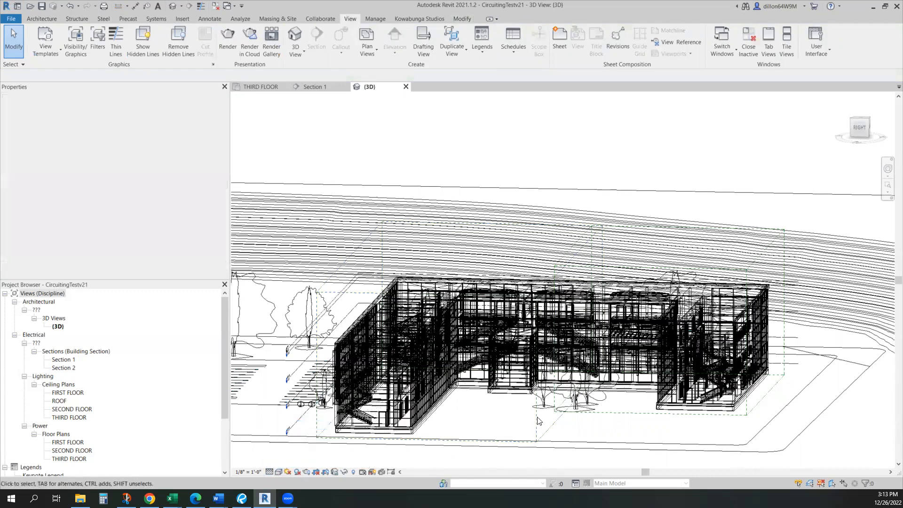
{"action": "left_click", "coordinate": [278, 472]}
{"action": "left_click", "coordinate": [305, 443]}
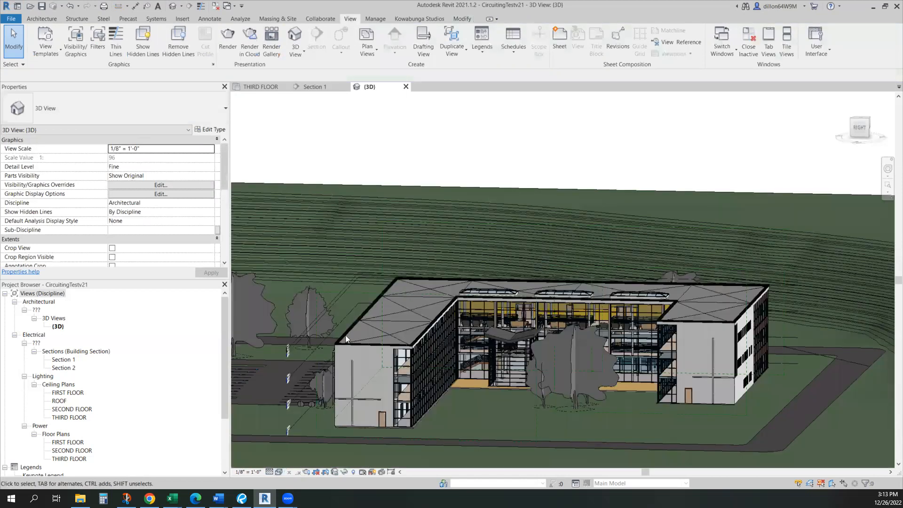
{"action": "left_click", "coordinate": [383, 364]}
{"action": "middle_click_drag", "start_coordinate": [439, 349], "coordinate": [535, 344], "text": "shift"}
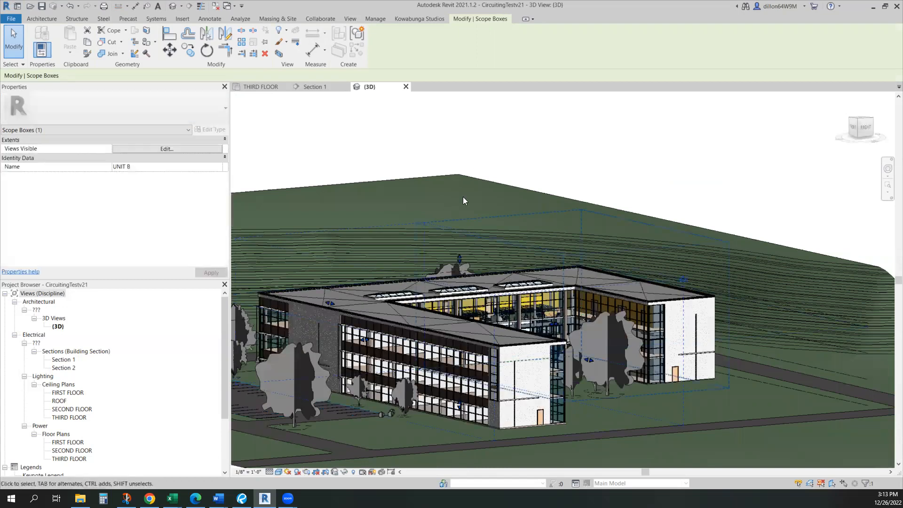
Step: In Section 1, lower the tops of the UNIT B and UNIT A scope boxes to just above the Parapet level
{"action": "left_click", "coordinate": [319, 87]}
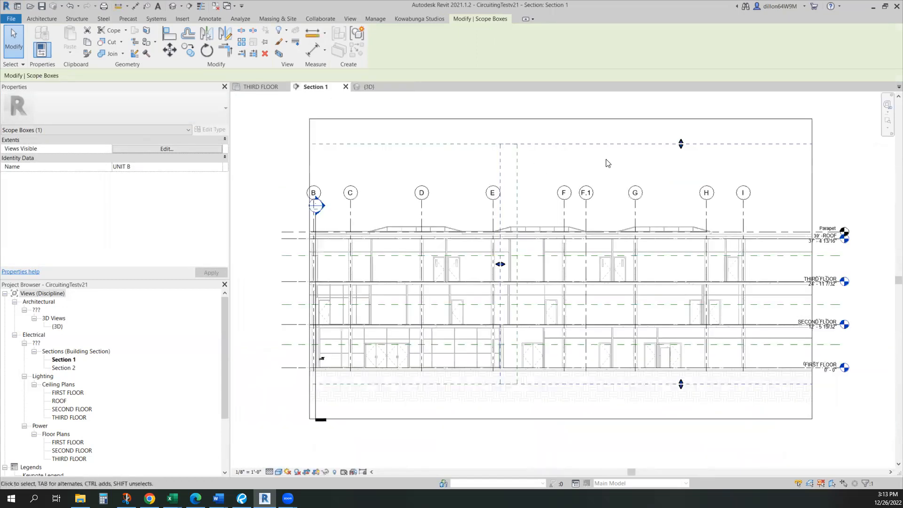
{"action": "left_click_drag", "start_coordinate": [680, 143], "coordinate": [681, 207]}
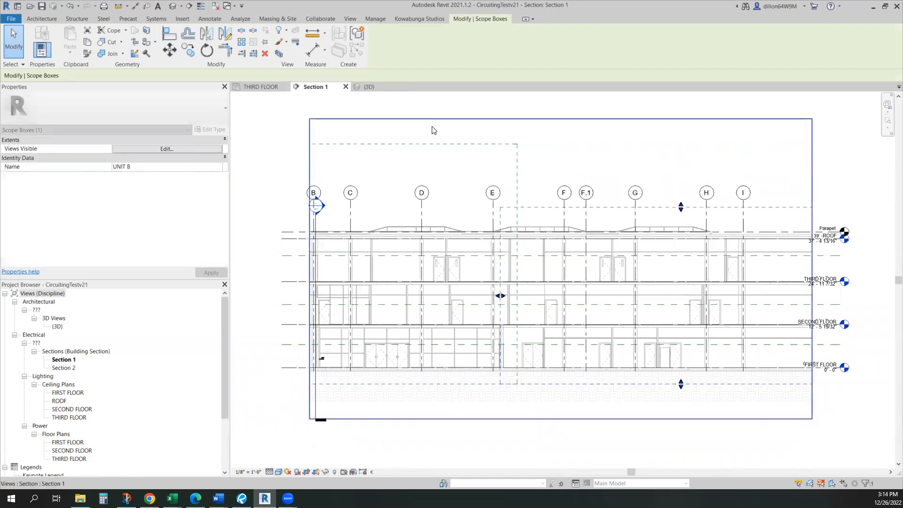
{"action": "left_click", "coordinate": [433, 143]}
{"action": "left_click_drag", "start_coordinate": [360, 145], "coordinate": [358, 202]}
{"action": "left_click", "coordinate": [538, 177]}
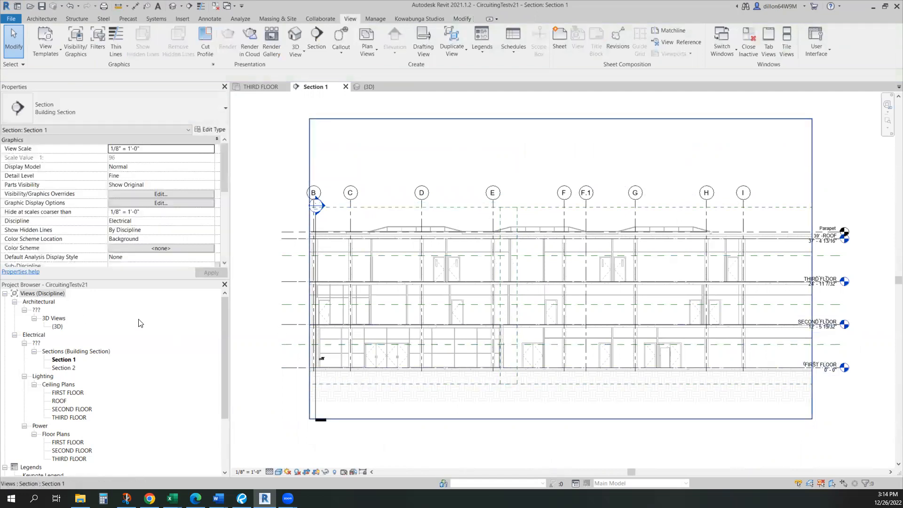
Step: Create additional reflected ceiling plans for FIRST FLOOR, ROOF, SECOND FLOOR and THIRD FLOOR, allowing duplicates of existing views
{"action": "left_click", "coordinate": [275, 91]}
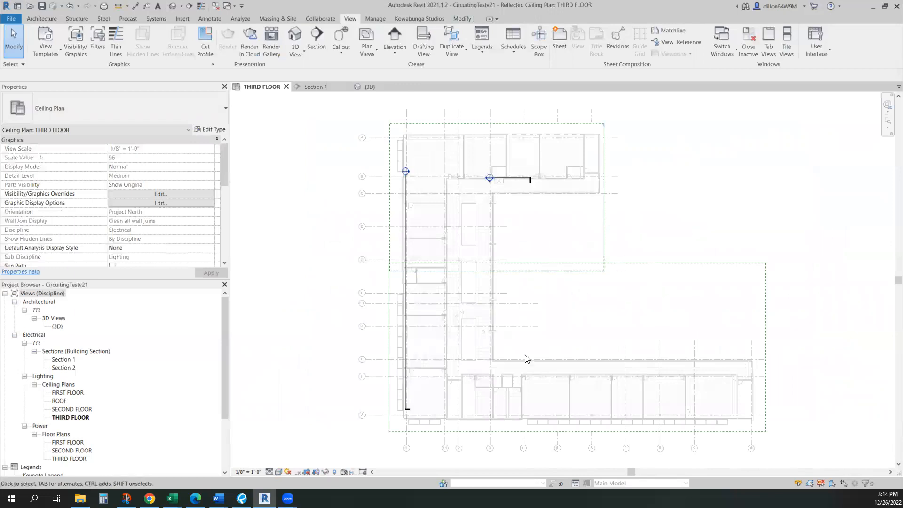
{"action": "left_click", "coordinate": [68, 392]}
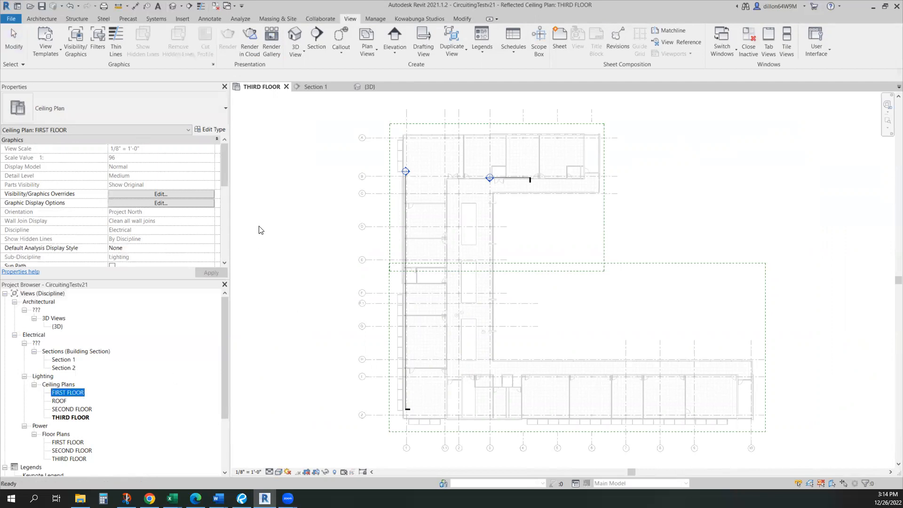
{"action": "left_click", "coordinate": [372, 53]}
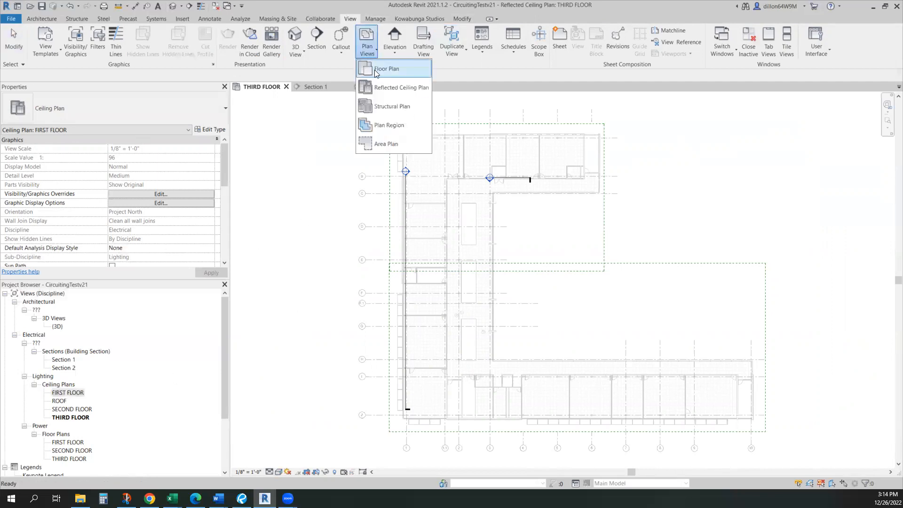
{"action": "left_click", "coordinate": [398, 90]}
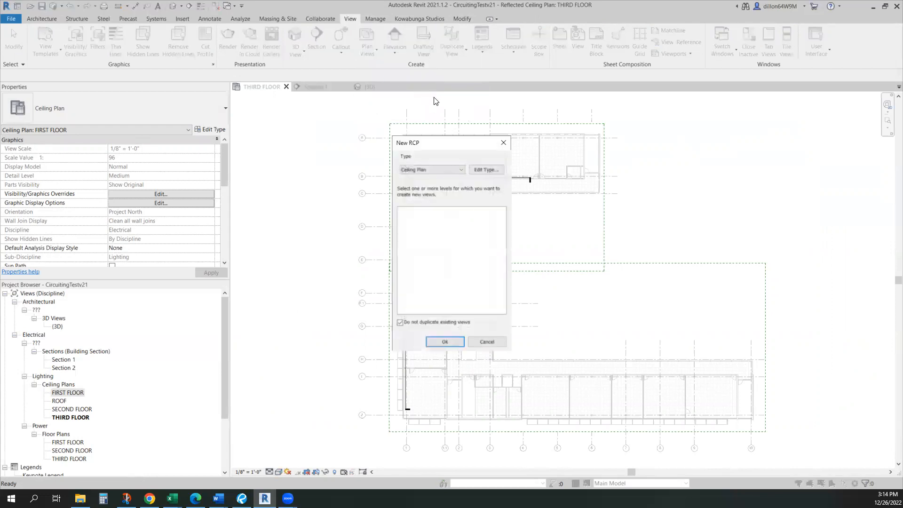
{"action": "left_click", "coordinate": [438, 322]}
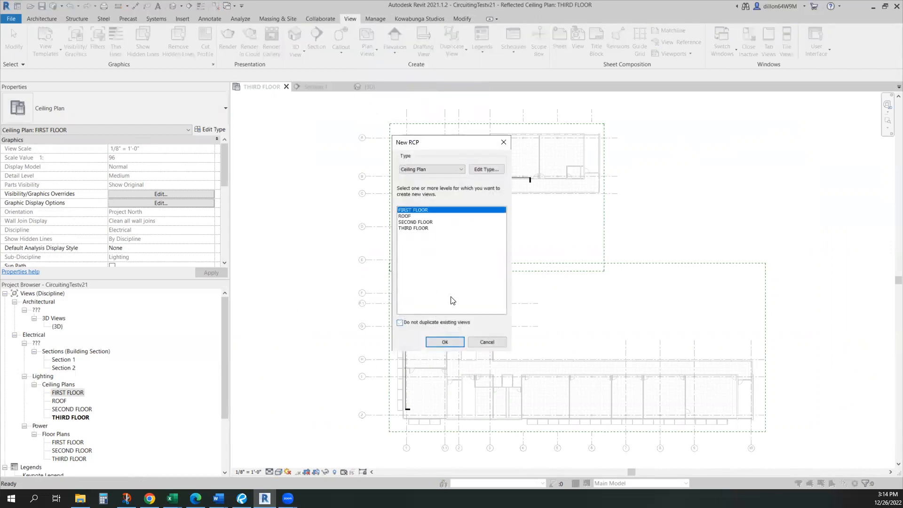
{"action": "left_click", "coordinate": [428, 229], "text": "shift"}
{"action": "left_click", "coordinate": [444, 342]}
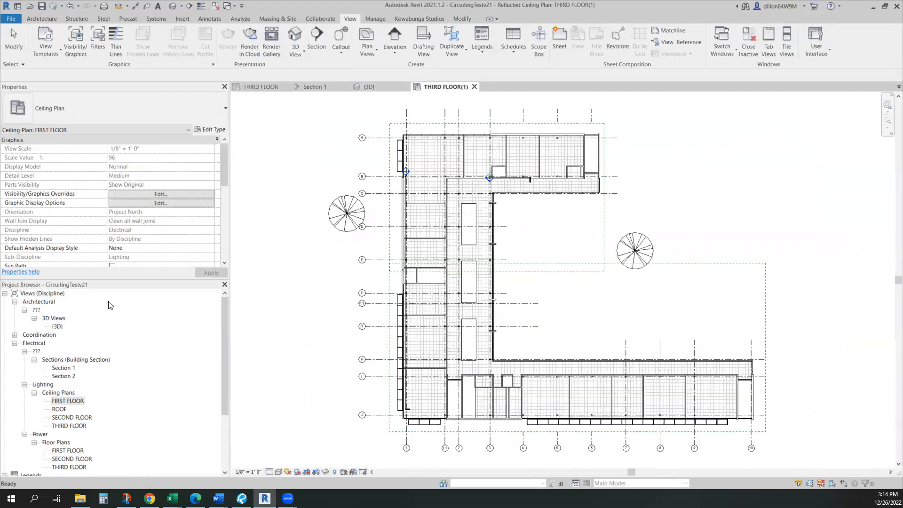
Step: Assign the Electrical Ceiling view template to the four new ceiling plans under Coordination
{"action": "left_click", "coordinate": [16, 334]}
{"action": "left_click", "coordinate": [24, 342]}
{"action": "left_click", "coordinate": [34, 352]}
{"action": "left_click", "coordinate": [68, 360]}
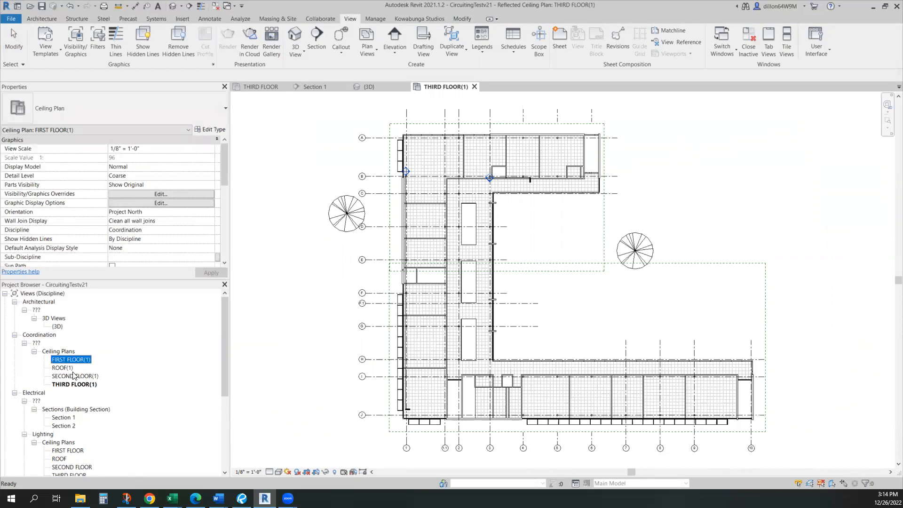
{"action": "left_click", "coordinate": [75, 384], "text": "shift"}
{"action": "scroll", "coordinate": [170, 238], "scroll_direction": "down", "scroll_amount": 5}
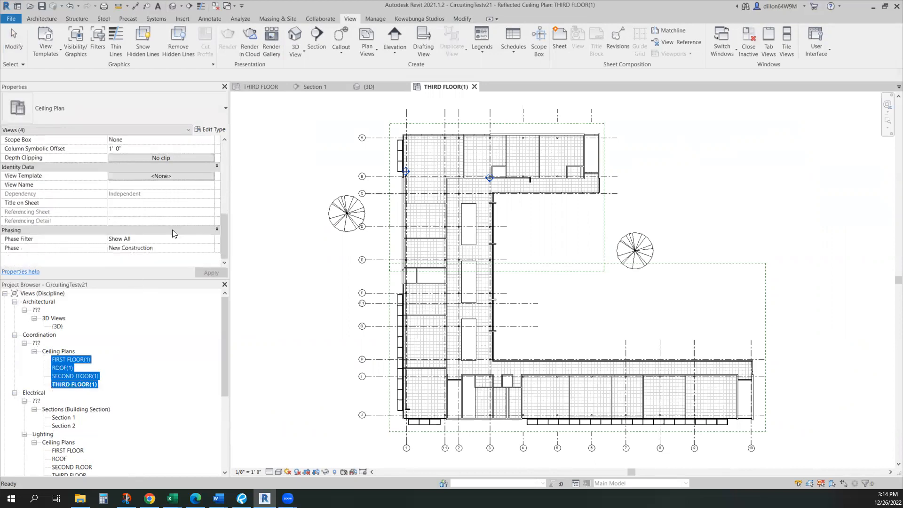
{"action": "left_click", "coordinate": [180, 177]}
{"action": "left_click", "coordinate": [351, 237]}
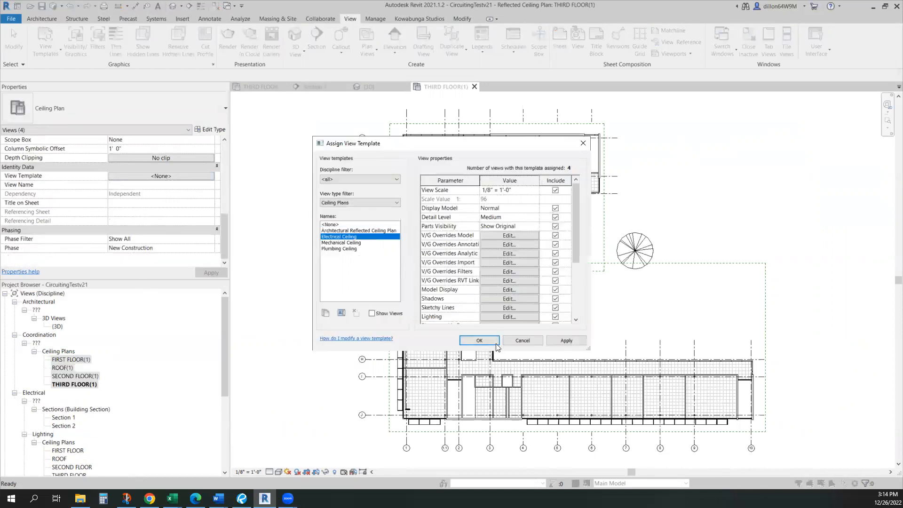
{"action": "key", "text": "Return"}
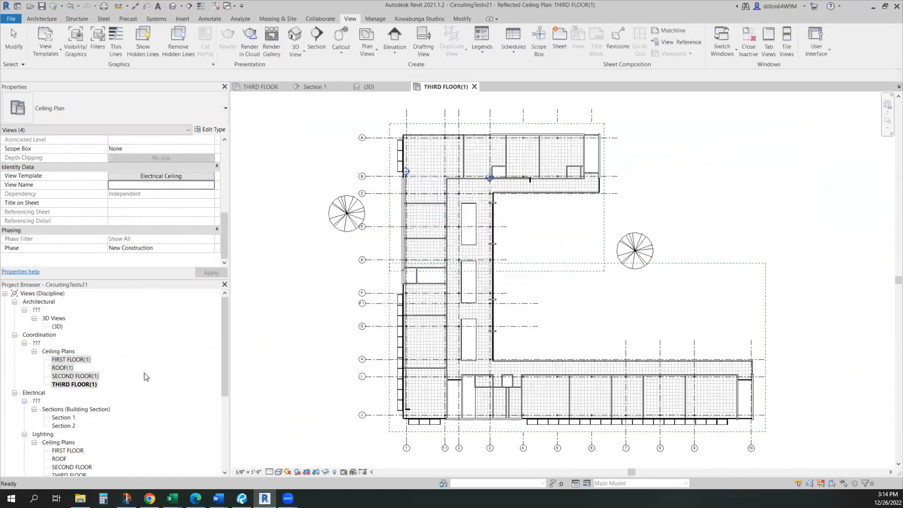
Step: Rename the FIRST FLOOR(1) ceiling plan as FIRST FLOOR - UNIT B
{"action": "left_click", "coordinate": [58, 395]}
{"action": "left_click", "coordinate": [64, 403]}
{"action": "left_click", "coordinate": [65, 404]}
{"action": "left_click", "coordinate": [87, 403]}
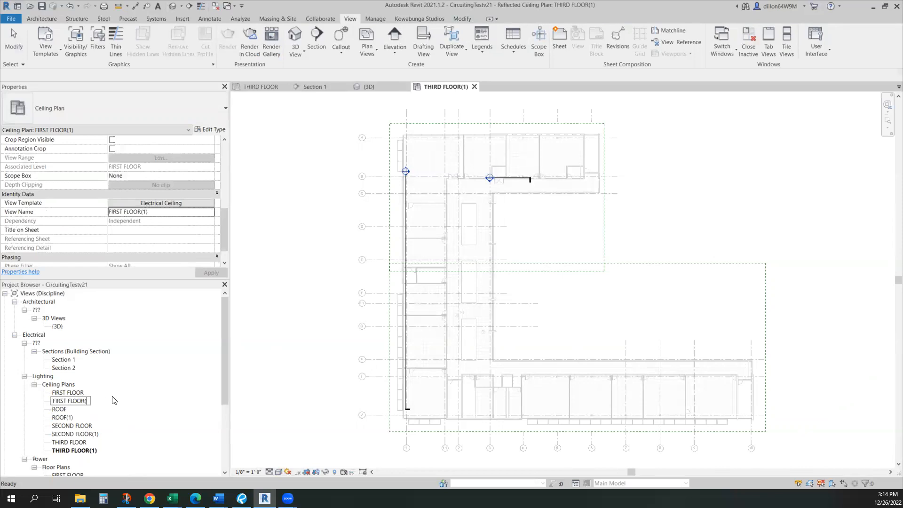
{"action": "type", "text": "- UNIT B"}
{"action": "key", "text": "Return"}
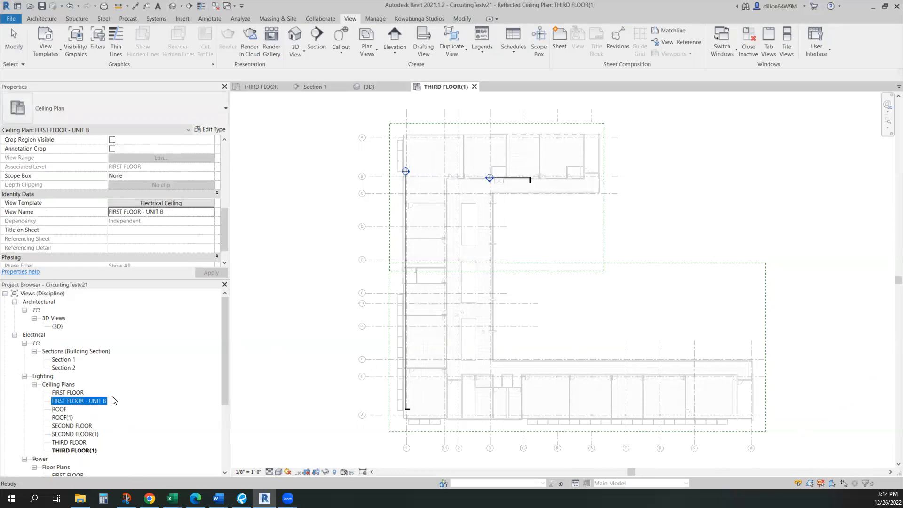
Step: Rename the original FIRST FLOOR ceiling plan as FIRST FLOOR - UNIT A
{"action": "left_click", "coordinate": [75, 392]}
{"action": "left_click", "coordinate": [78, 393]}
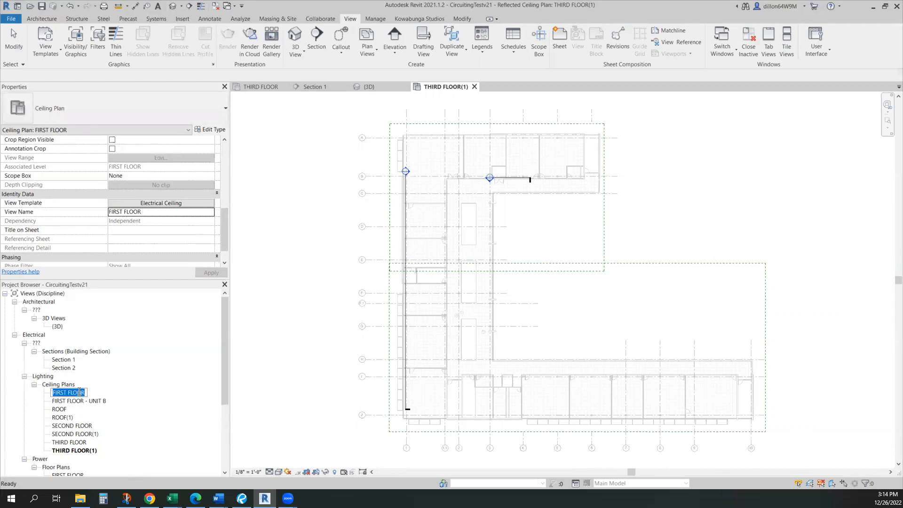
{"action": "key", "text": "End"}
{"action": "type", "text": "- UNIT A"}
{"action": "key", "text": "Return"}
Step: Rename the original ROOF ceiling plan as ROOF - UNIT A
{"action": "left_click", "coordinate": [64, 418]}
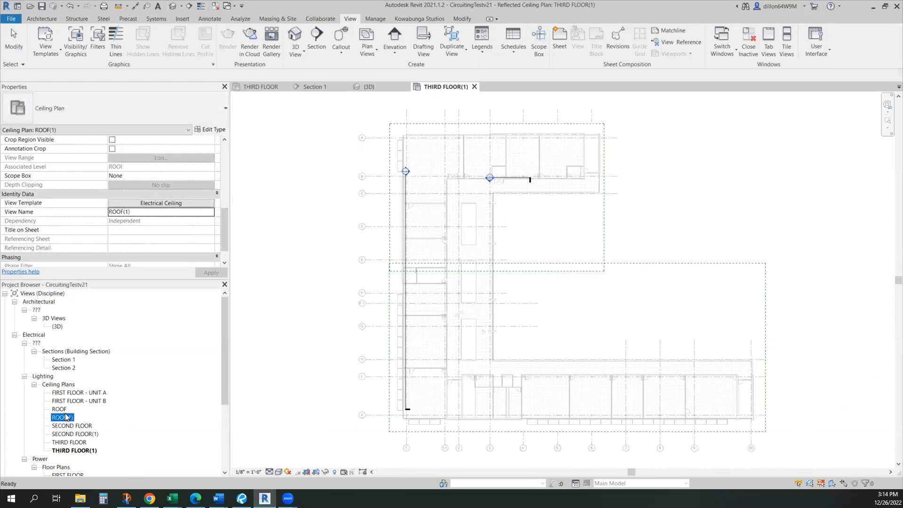
{"action": "left_click", "coordinate": [60, 409]}
{"action": "left_click", "coordinate": [63, 410]}
{"action": "left_click", "coordinate": [66, 411]}
{"action": "type", "text": "- UNIT A"}
{"action": "key", "text": "Return"}
Step: Rename the ROOF(1) ceiling plan as ROOF - UNIT B
{"action": "left_click", "coordinate": [70, 417]}
{"action": "left_click", "coordinate": [71, 418]}
{"action": "type", "text": "UNIT-"}
{"action": "key", "text": "Return"}
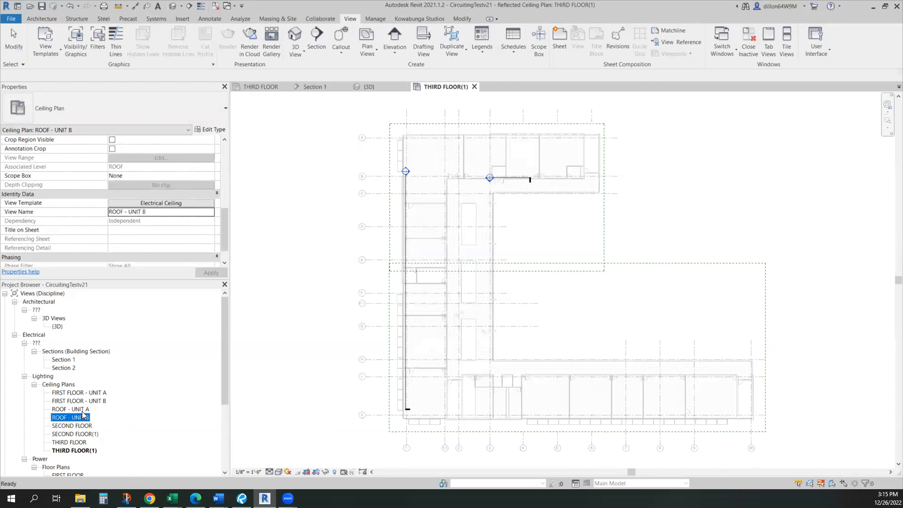
Step: Rename the original SECOND FLOOR ceiling plan as SECOND FLOOR - UNIT A
{"action": "left_click", "coordinate": [86, 425]}
{"action": "left_click", "coordinate": [93, 425]}
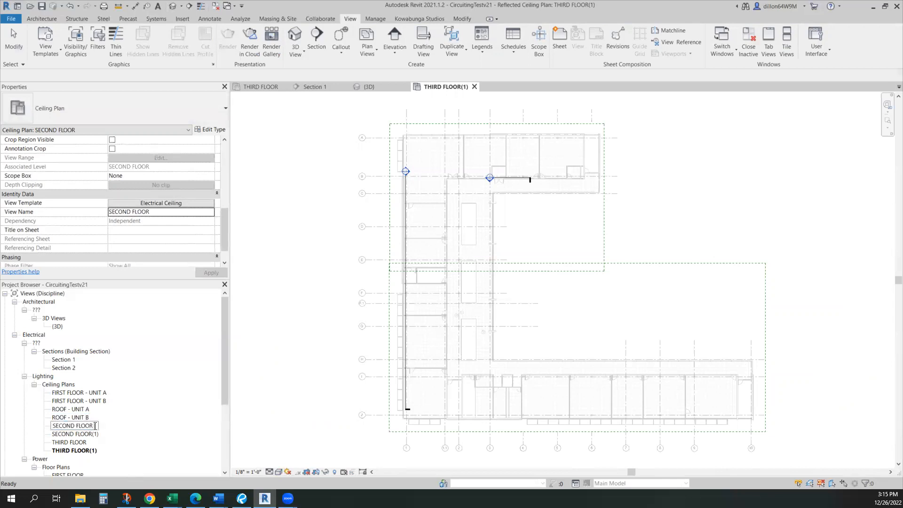
{"action": "key", "text": "shift+End"}
{"action": "left_click", "coordinate": [95, 426]}
{"action": "type", "text": "-"}
{"action": "key", "text": "Return"}
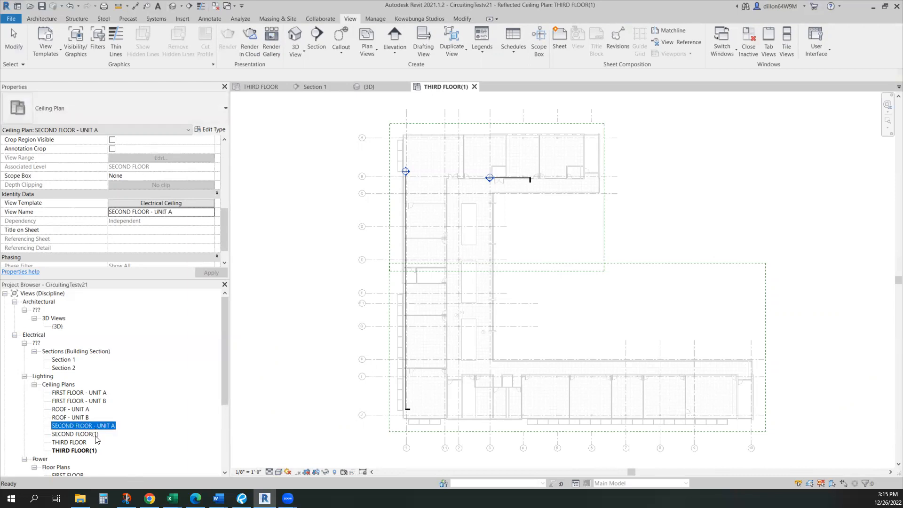
Step: Rename the SECOND FLOOR(1) ceiling plan as SECOND FLOOR - UNIT B and copy the unit suffix for reuse
{"action": "left_click", "coordinate": [75, 434]}
{"action": "left_click", "coordinate": [96, 434]}
{"action": "left_click", "coordinate": [101, 432]}
{"action": "key", "text": "BackSpace"}
{"action": "key", "text": "BackSpace"}
{"action": "key", "text": "BackSpace"}
{"action": "type", "text": "UNIT A"}
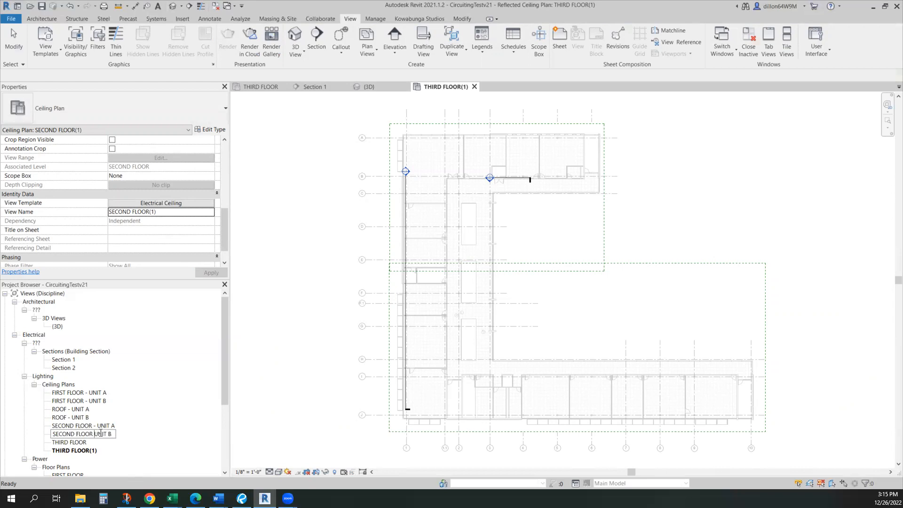
{"action": "type", "text": "-"}
{"action": "key", "text": "shift+End"}
{"action": "key", "text": "ctrl+c"}
{"action": "key", "text": "Return"}
Step: Rename the original THIRD FLOOR ceiling plan as THIRD FLOOR - UNIT A, reusing the copied suffix
{"action": "left_click", "coordinate": [71, 443]}
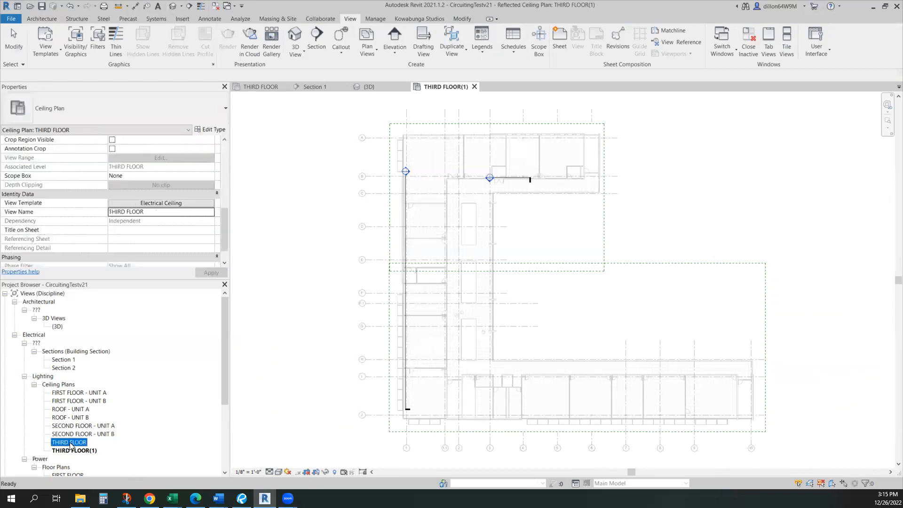
{"action": "left_click", "coordinate": [70, 443]}
{"action": "left_click", "coordinate": [86, 443]}
{"action": "key", "text": "ctrl+v"}
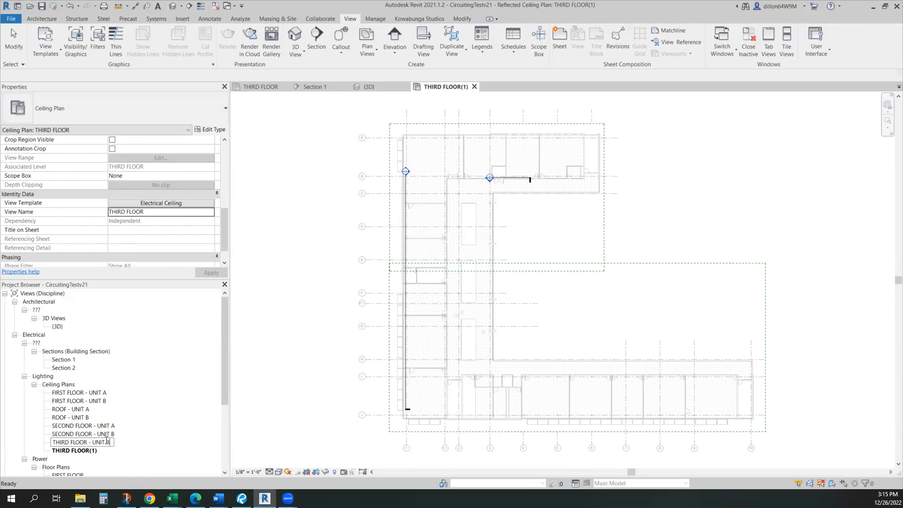
{"action": "key", "text": "BackSpace"}
{"action": "type", "text": "A"}
{"action": "key", "text": "Return"}
Step: Rename the THIRD FLOOR(1) ceiling plan as THIRD FLOOR- UNIT B, reusing the copied suffix
{"action": "left_click", "coordinate": [94, 450]}
{"action": "left_click", "coordinate": [95, 449]}
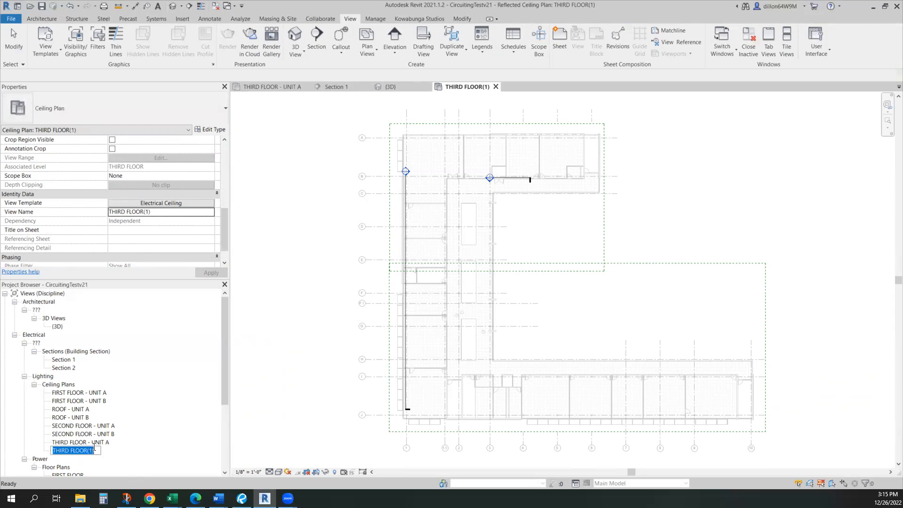
{"action": "left_click_drag", "start_coordinate": [88, 451], "coordinate": [103, 454]}
{"action": "key", "text": "ctrl+v"}
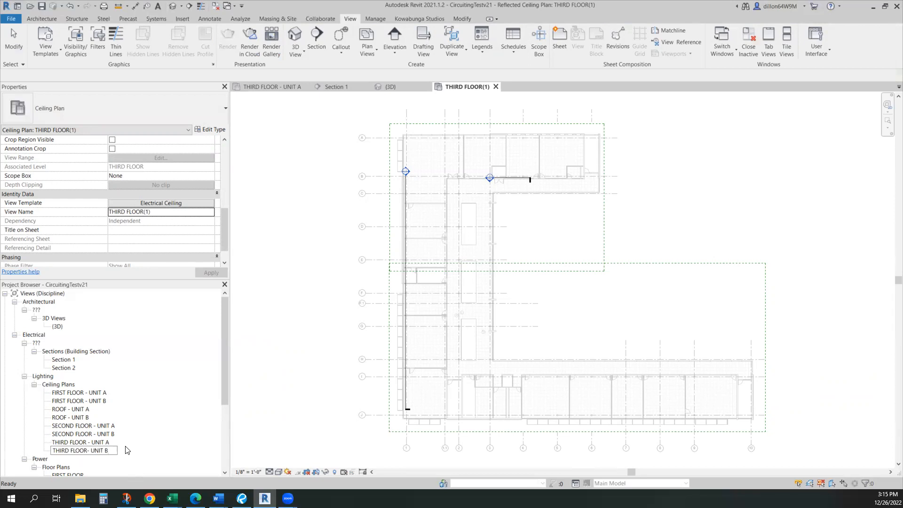
{"action": "key", "text": "Return"}
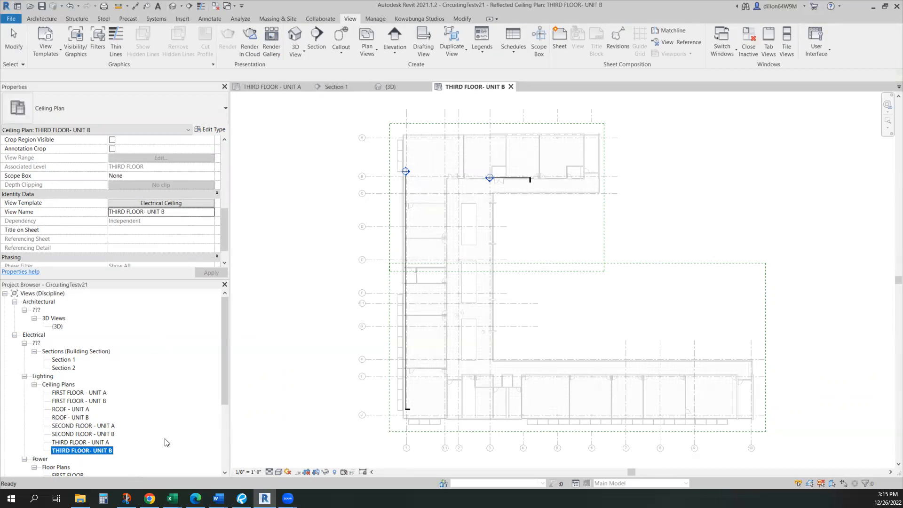
Step: Assign the UNIT B scope box to the THIRD FLOOR- UNIT B ceiling plan
{"action": "left_click", "coordinate": [77, 418]}
{"action": "left_click", "coordinate": [82, 450]}
{"action": "mouse_move", "coordinate": [226, 230]}
{"action": "left_mouse_down"}
{"action": "mouse_move", "coordinate": [226, 237]}
{"action": "mouse_move", "coordinate": [227, 224]}
{"action": "left_mouse_up"}
{"action": "left_click", "coordinate": [132, 194]}
{"action": "left_click", "coordinate": [209, 197]}
{"action": "left_click", "coordinate": [196, 211]}
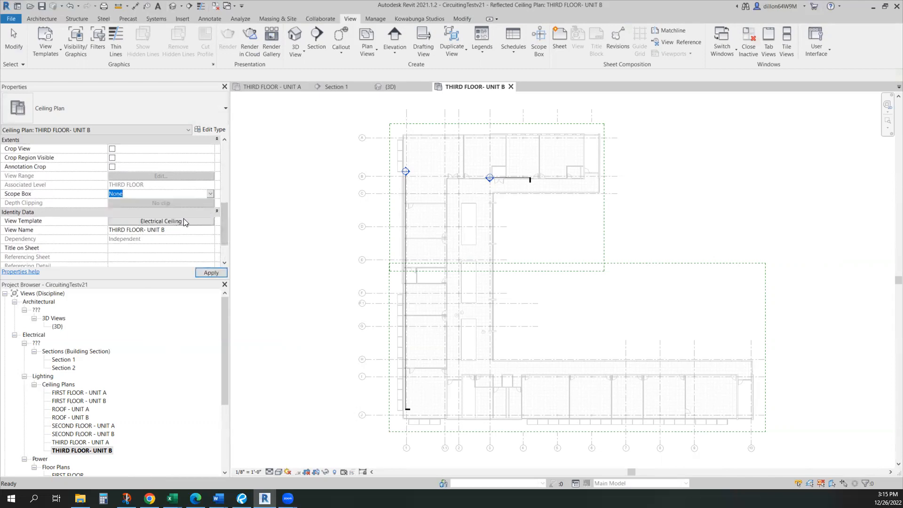
{"action": "left_click", "coordinate": [211, 272]}
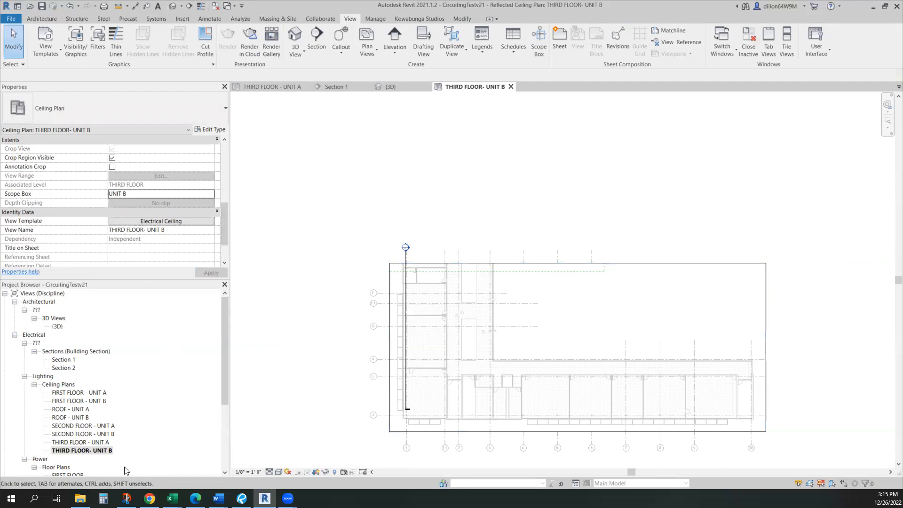
Step: Open the THIRD FLOOR - UNIT A ceiling plan and assign the UNIT A scope box to it
{"action": "double_click", "coordinate": [98, 442]}
{"action": "left_click", "coordinate": [210, 194]}
{"action": "left_click", "coordinate": [203, 209]}
{"action": "left_click", "coordinate": [202, 195]}
{"action": "left_click", "coordinate": [198, 209]}
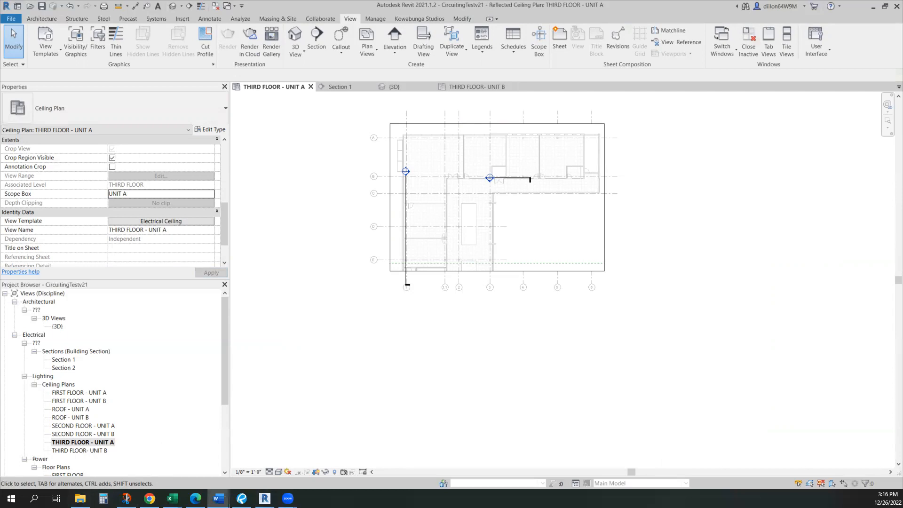
{"action": "left_click", "coordinate": [426, 371]}
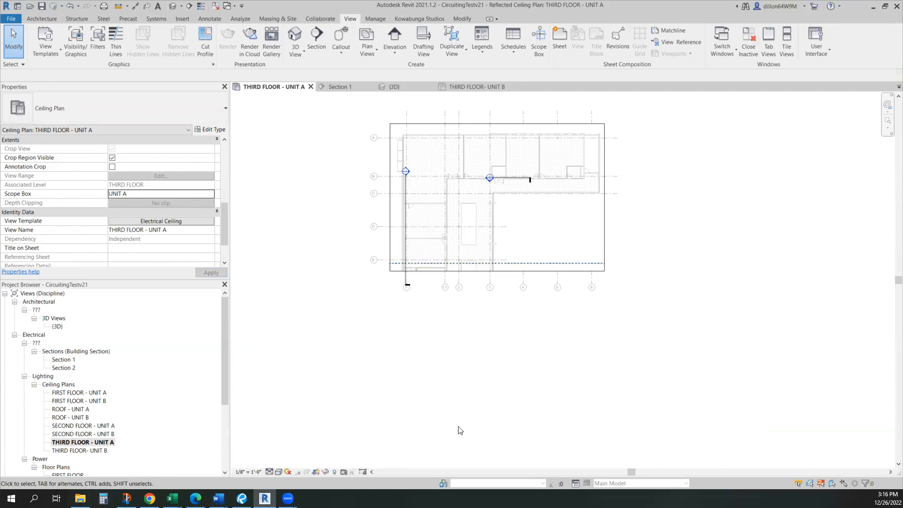